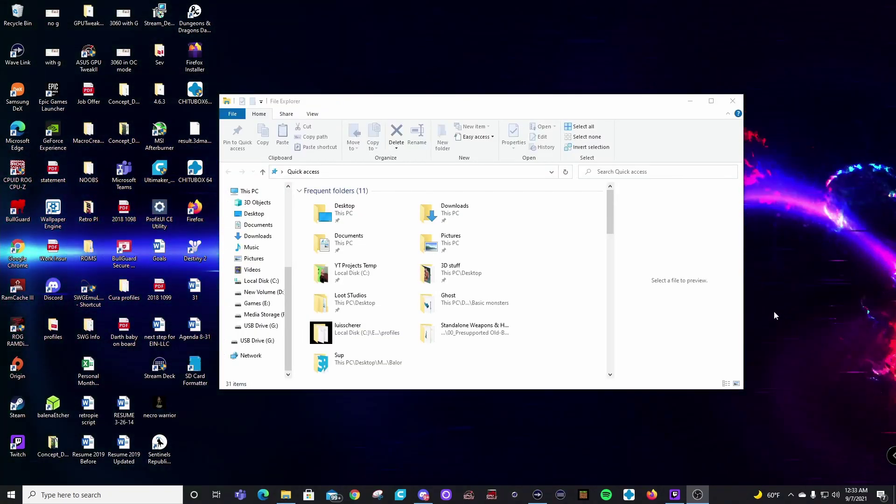
Check that USB Drive (G:) is exFAT with 59.4 GB free, then open the empty drive.
{"action": "right_click", "coordinate": [258, 343]}
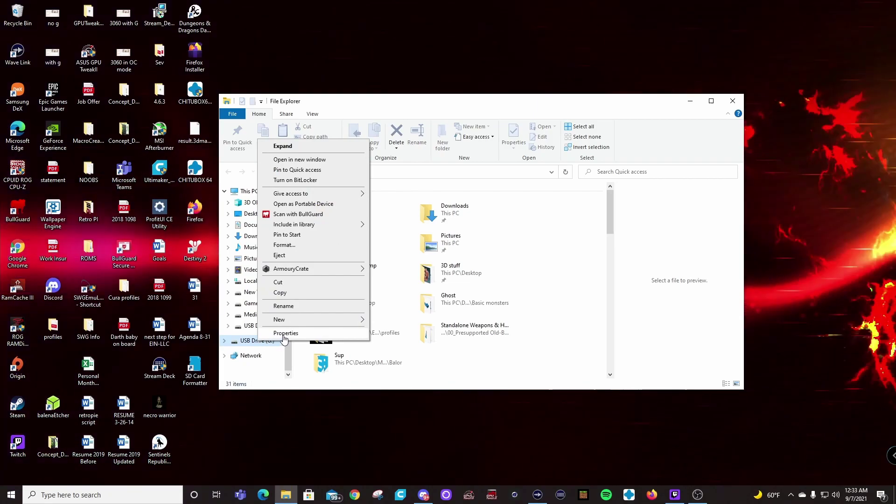
{"action": "left_click", "coordinate": [285, 334]}
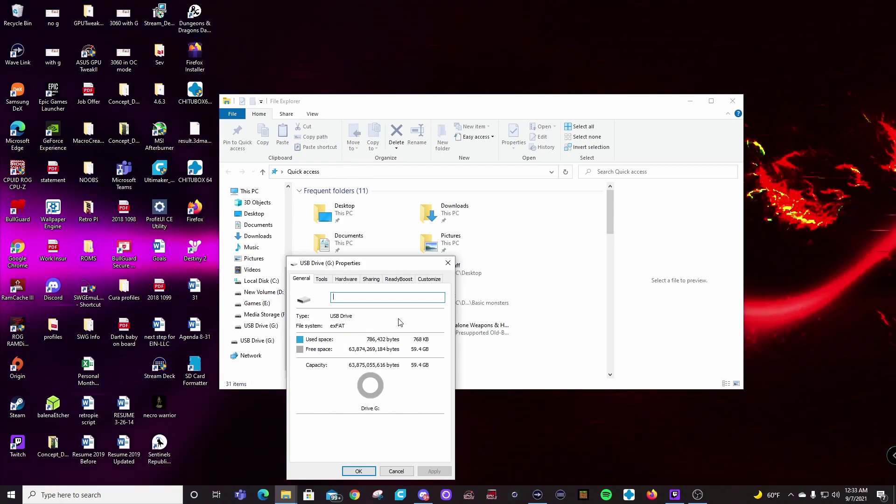
{"action": "key", "text": "Return"}
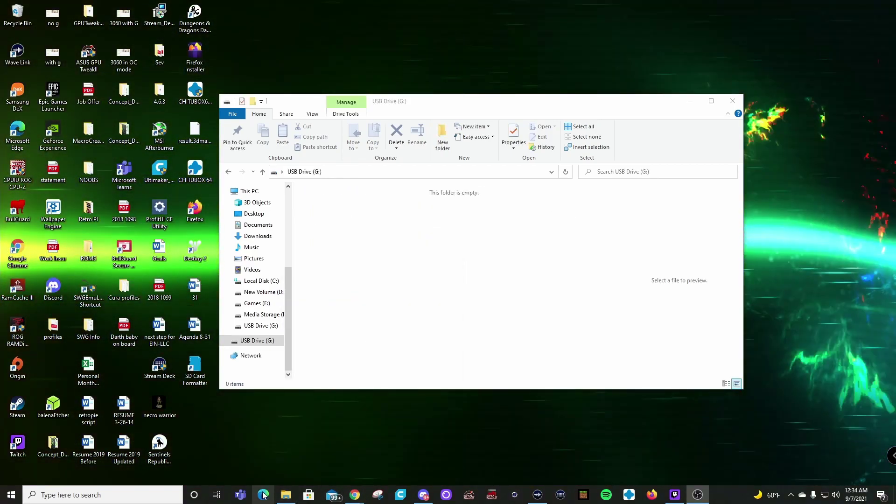
{"action": "mouse_move", "coordinate": [355, 494]}
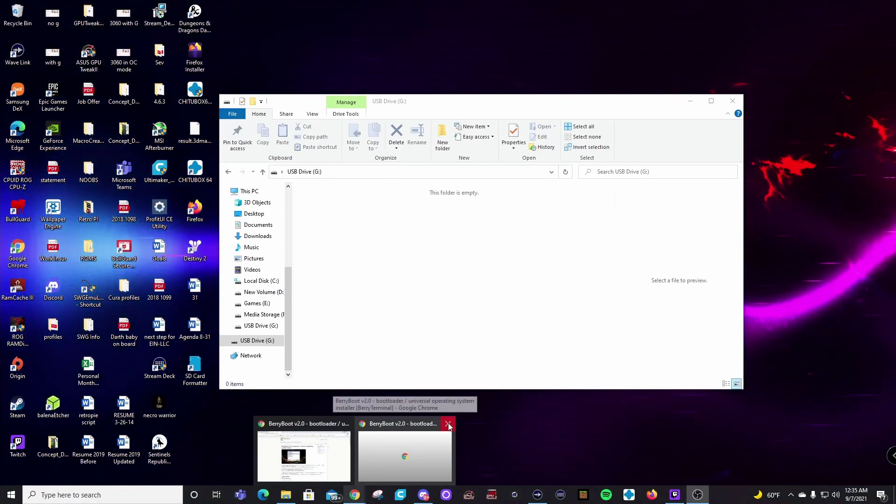
Close the duplicate Chrome window and return to the berryboot-20210701-pi4.zip download page.
{"action": "left_click", "coordinate": [448, 425]}
{"action": "left_click", "coordinate": [355, 455]}
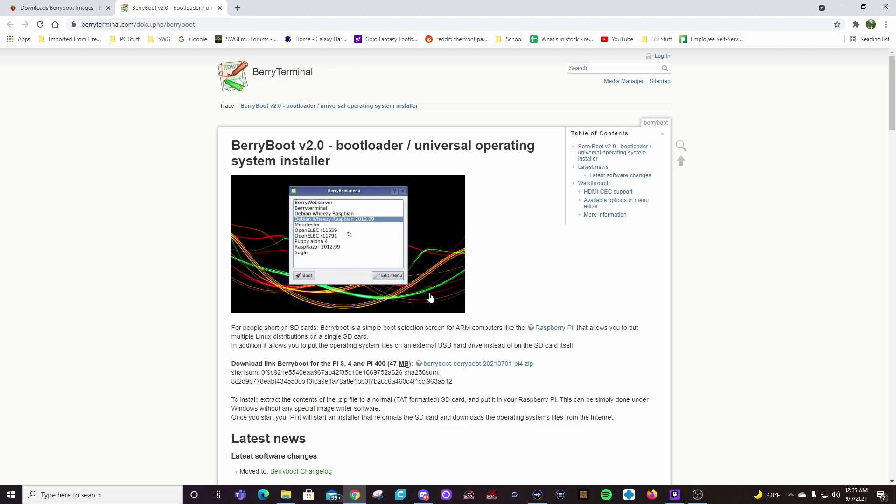
{"action": "scroll", "coordinate": [487, 297], "scroll_direction": "down", "scroll_amount": 2}
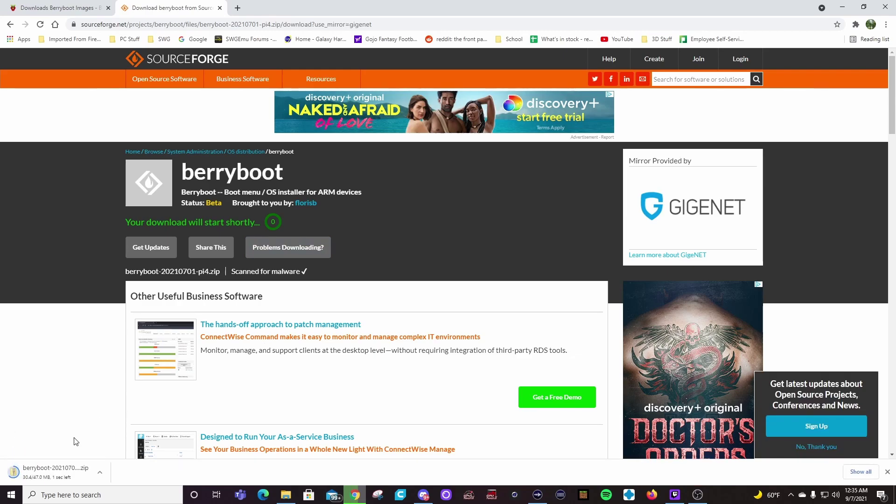
Open the berryboot-20210701-pi4 zip and choose USB Drive (G:) as the Extract all destination.
{"action": "left_click", "coordinate": [59, 462]}
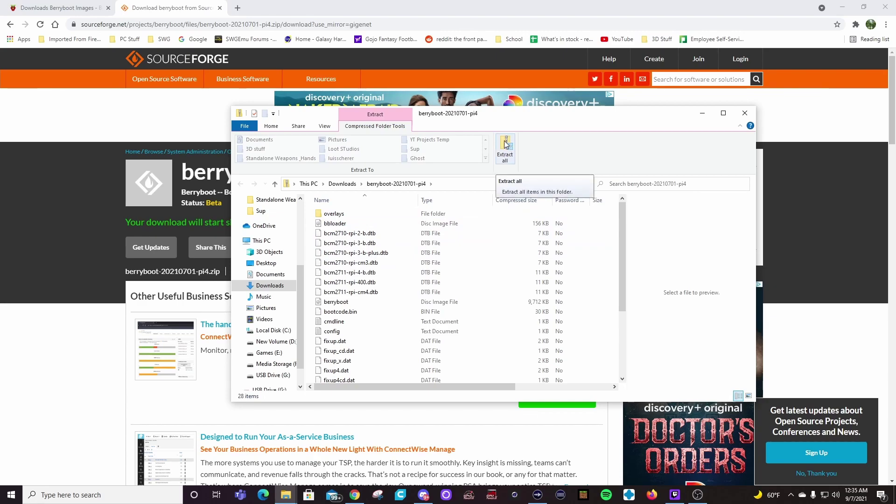
{"action": "scroll", "coordinate": [556, 256], "scroll_direction": "down", "scroll_amount": 4}
{"action": "scroll", "coordinate": [556, 256], "scroll_direction": "up", "scroll_amount": 4}
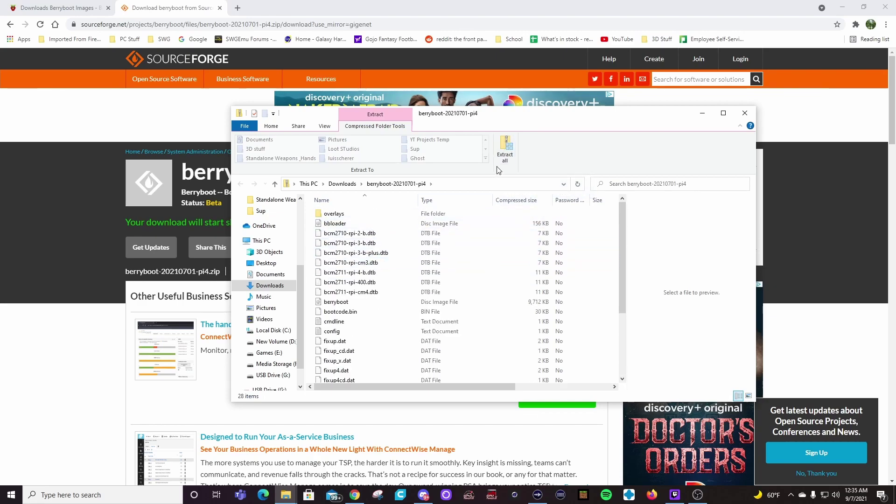
{"action": "left_click", "coordinate": [504, 152]}
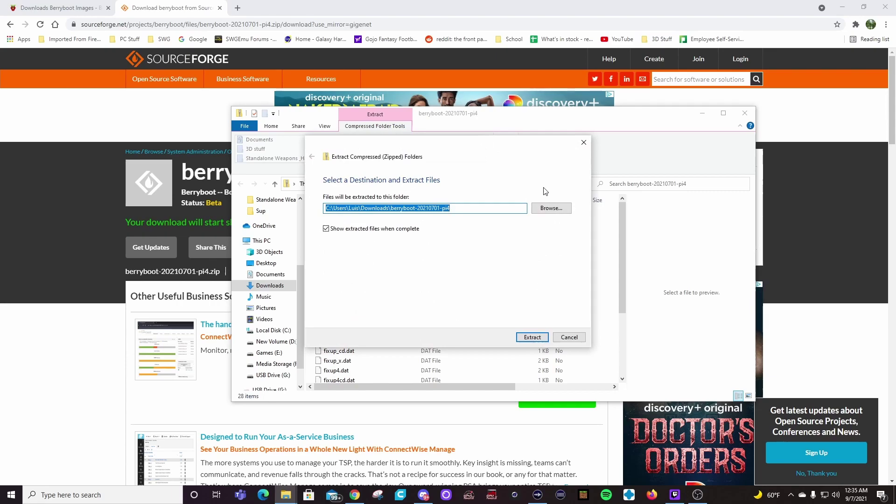
{"action": "left_click", "coordinate": [551, 208]}
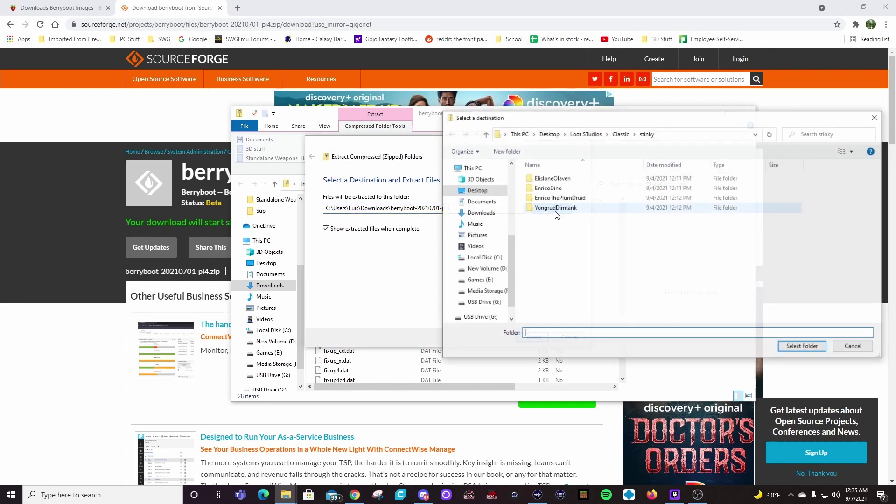
{"action": "scroll", "coordinate": [474, 298], "scroll_direction": "down", "scroll_amount": 2}
{"action": "left_click", "coordinate": [479, 291]}
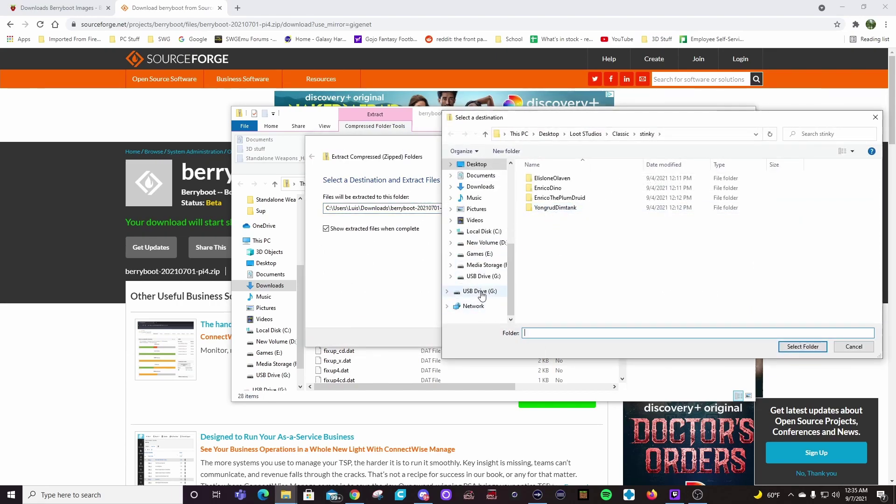
Extract the BerryBoot files onto USB Drive (G:) and scroll through them to confirm.
{"action": "left_click", "coordinate": [802, 347]}
{"action": "left_click", "coordinate": [530, 336]}
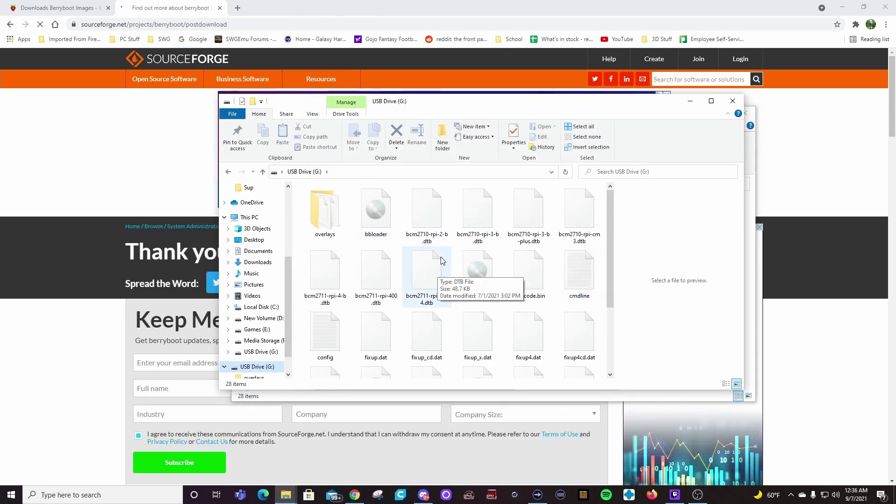
{"action": "scroll", "coordinate": [537, 259], "scroll_direction": "down", "scroll_amount": 2}
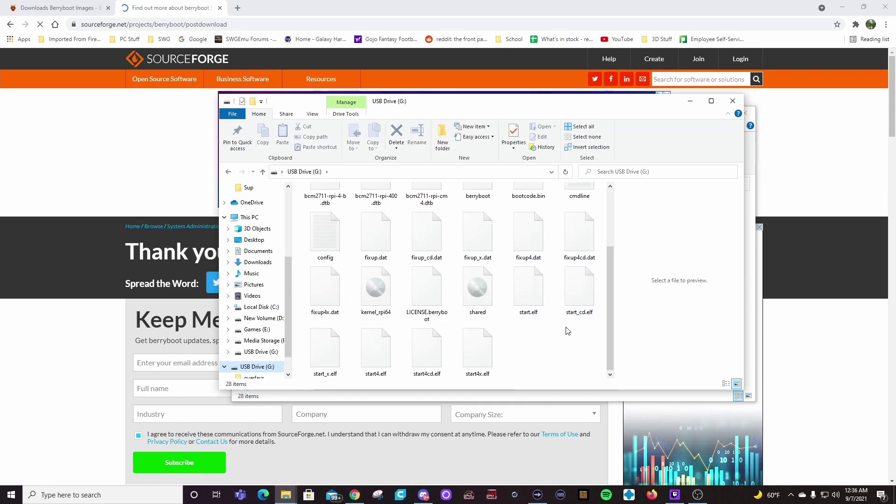
{"action": "scroll", "coordinate": [564, 332], "scroll_direction": "up", "scroll_amount": 2}
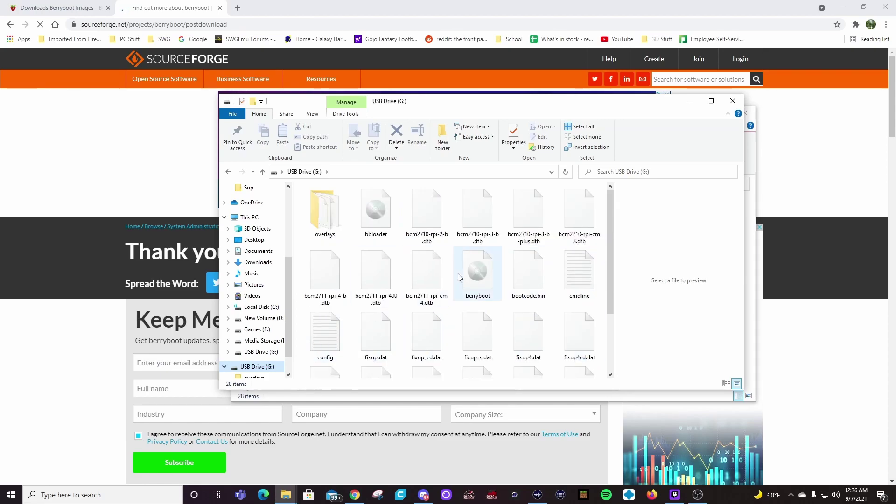
{"action": "scroll", "coordinate": [464, 277], "scroll_direction": "down", "scroll_amount": 2}
{"action": "scroll", "coordinate": [464, 278], "scroll_direction": "up", "scroll_amount": 2}
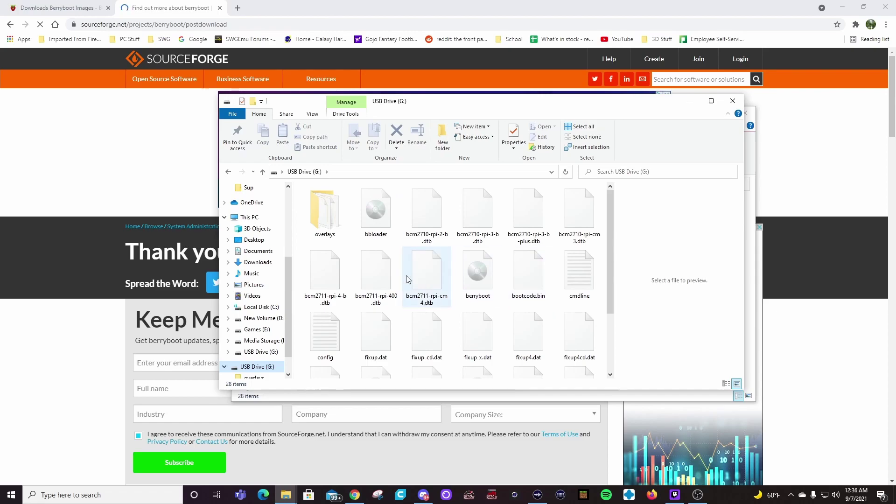
{"action": "scroll", "coordinate": [405, 270], "scroll_direction": "down", "scroll_amount": 2}
{"action": "scroll", "coordinate": [436, 264], "scroll_direction": "up", "scroll_amount": 2}
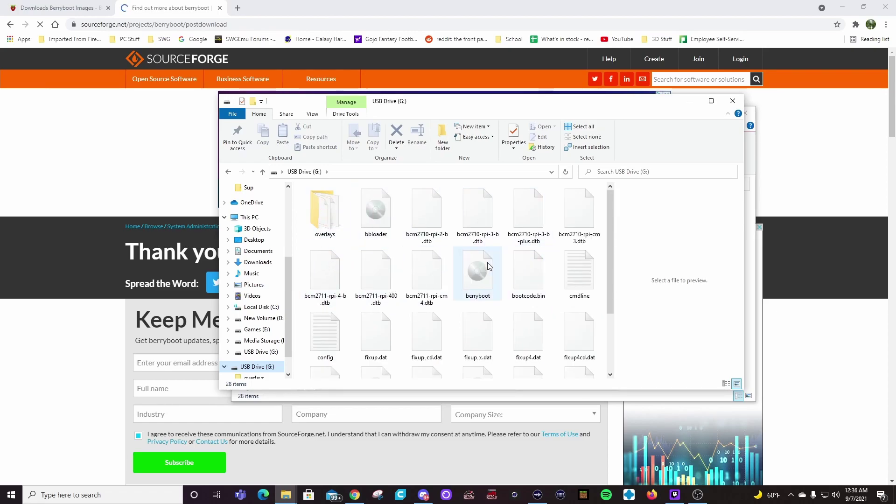
{"action": "scroll", "coordinate": [420, 261], "scroll_direction": "down", "scroll_amount": 2}
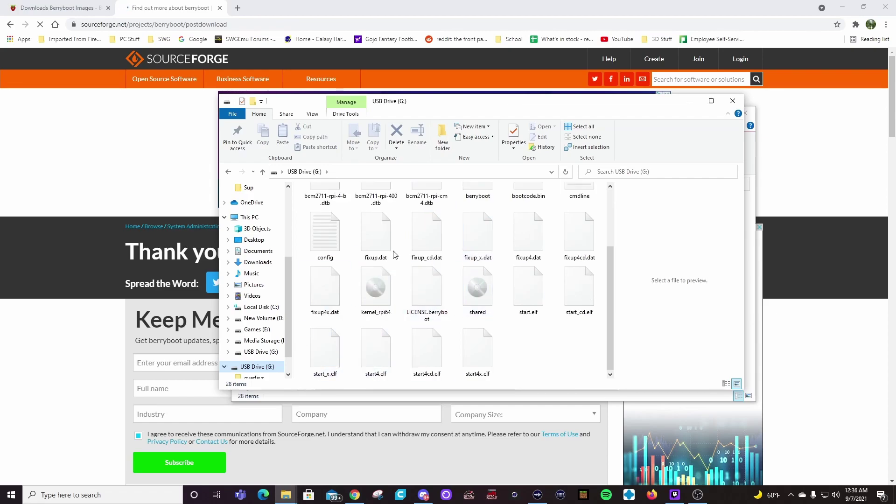
Safely eject USB Drive (G:) and close both File Explorer windows.
{"action": "left_click", "coordinate": [255, 341]}
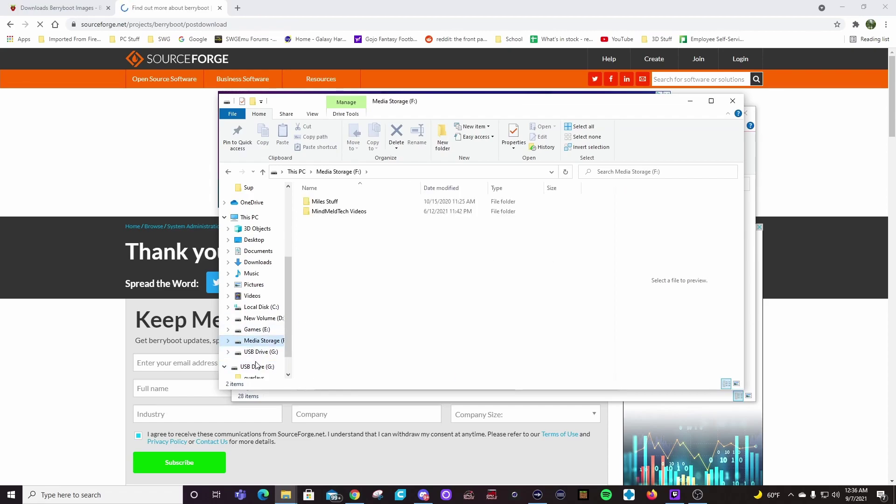
{"action": "right_click", "coordinate": [256, 352]}
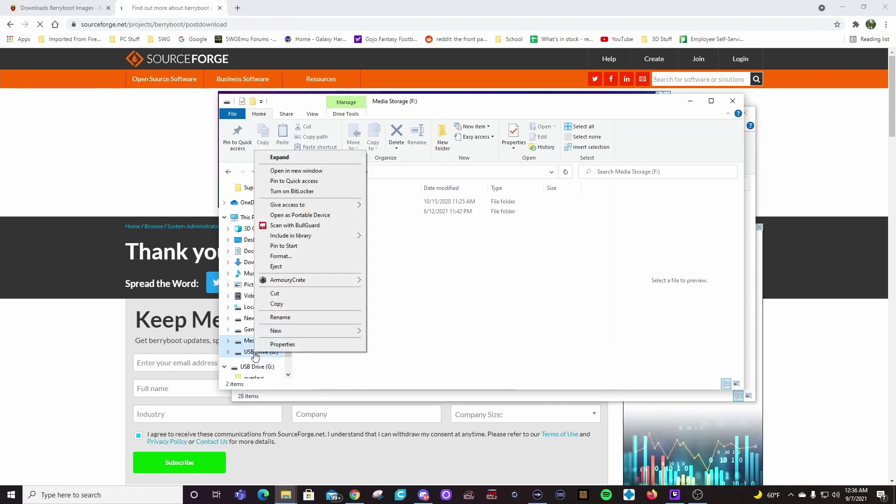
{"action": "left_click", "coordinate": [277, 266]}
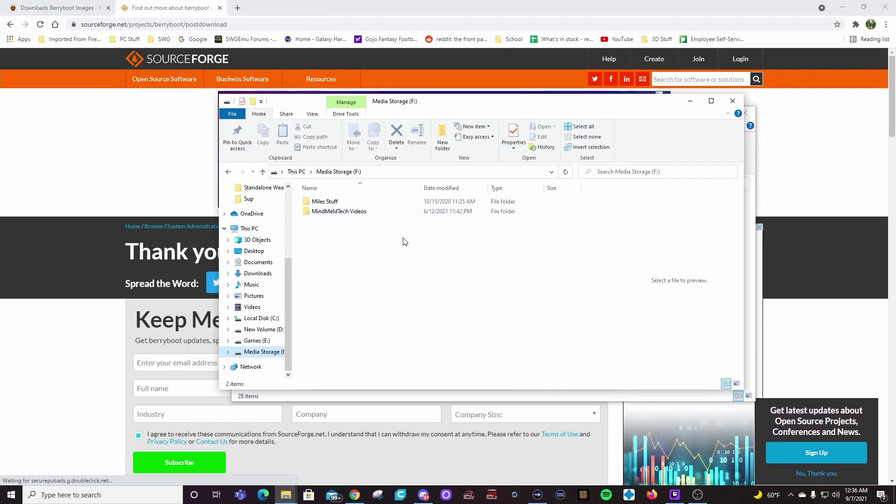
{"action": "left_click", "coordinate": [732, 101]}
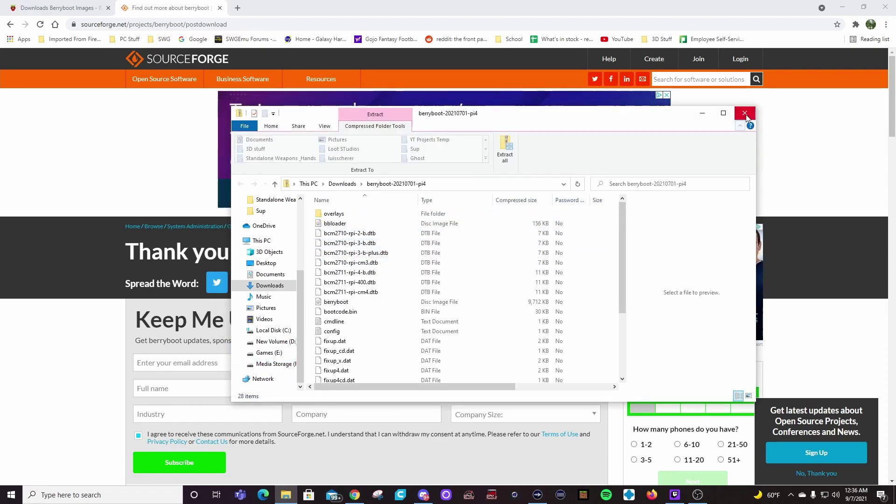
{"action": "left_click", "coordinate": [745, 113]}
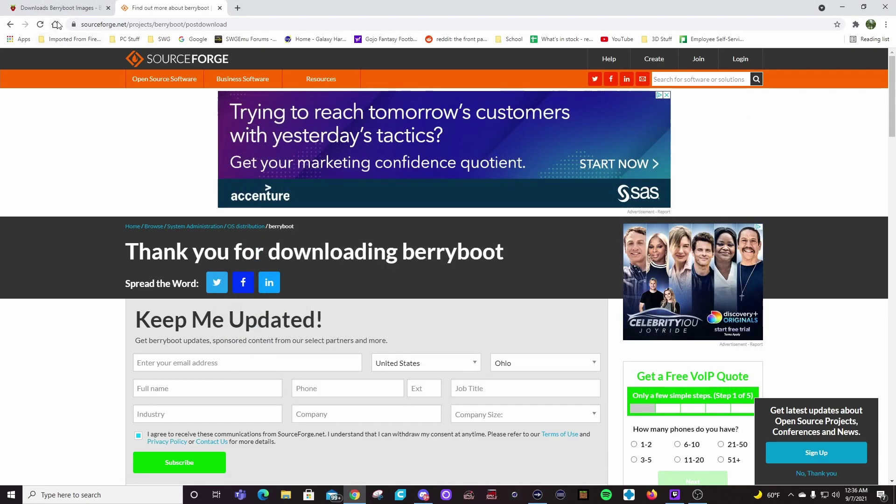
On the BerryServer images page, download Twister OS v2.1.2 for Raspberry Pi 4.
{"action": "left_click", "coordinate": [61, 8]}
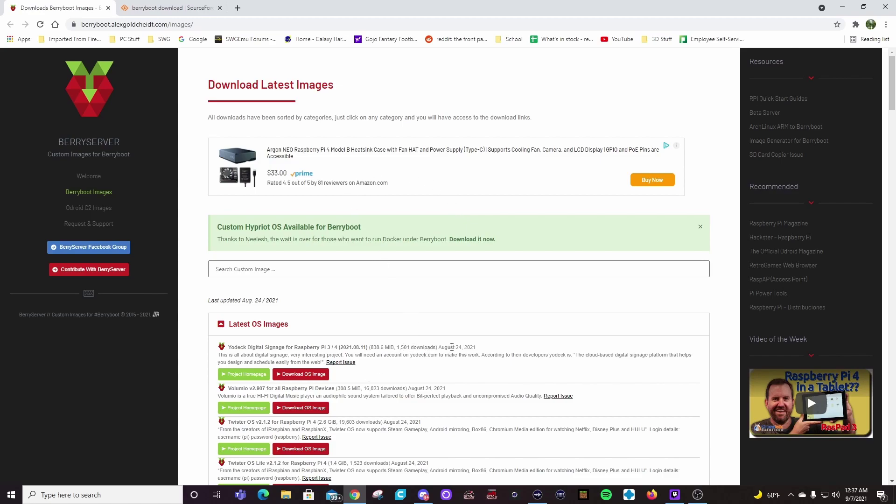
{"action": "scroll", "coordinate": [487, 342], "scroll_direction": "down", "scroll_amount": 1}
{"action": "scroll", "coordinate": [533, 335], "scroll_direction": "down", "scroll_amount": 3}
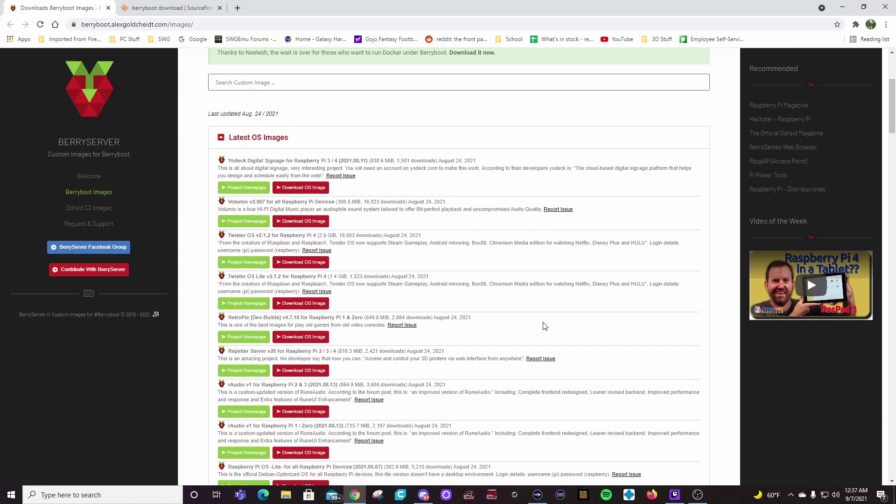
{"action": "scroll", "coordinate": [565, 322], "scroll_direction": "up", "scroll_amount": 3}
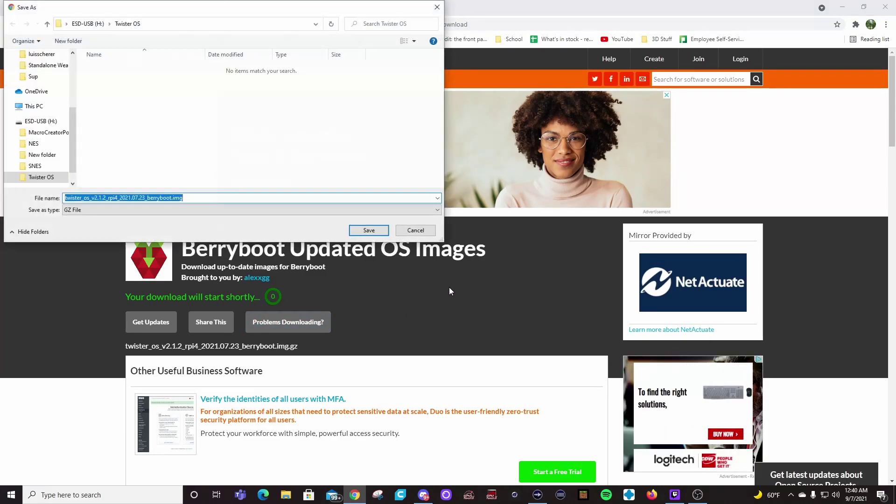
Save twister_os_v2.1.2_rpi4_2021.07.23_berryboot.img.gz to the Desktop and open Chrome's menu.
{"action": "scroll", "coordinate": [47, 99], "scroll_direction": "up", "scroll_amount": 3}
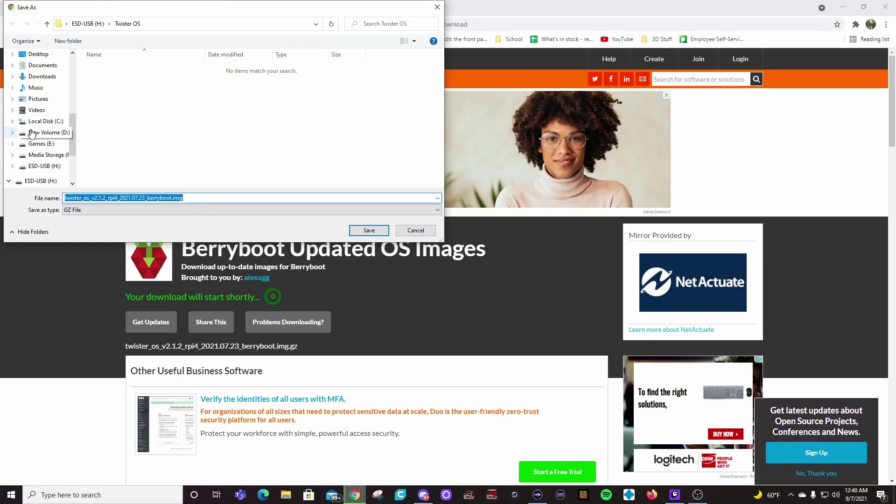
{"action": "left_click", "coordinate": [38, 106]}
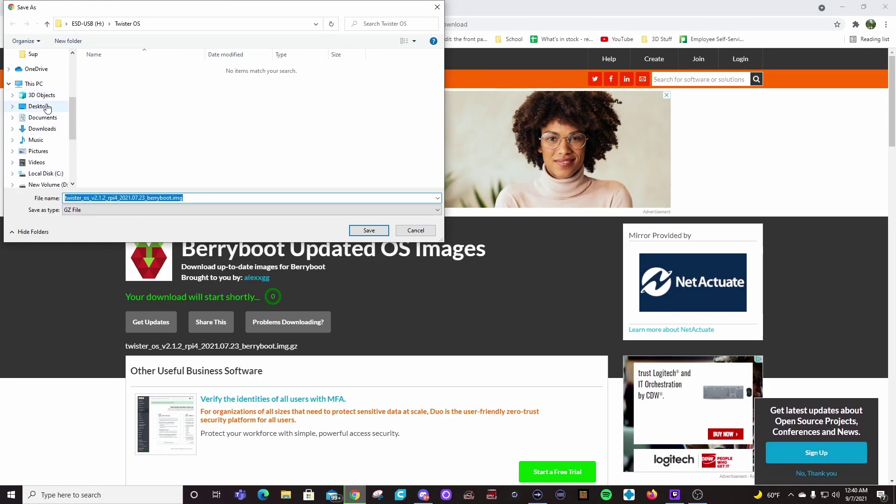
{"action": "left_click", "coordinate": [369, 230]}
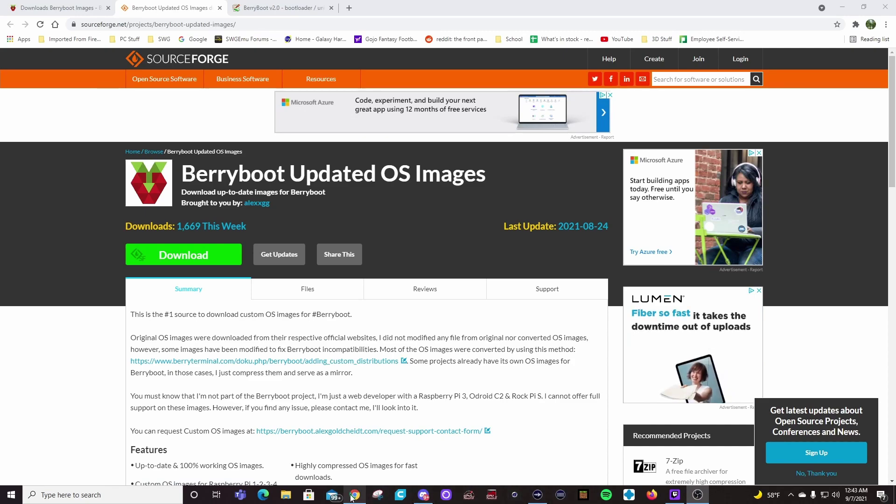
{"action": "mouse_move", "coordinate": [355, 498]}
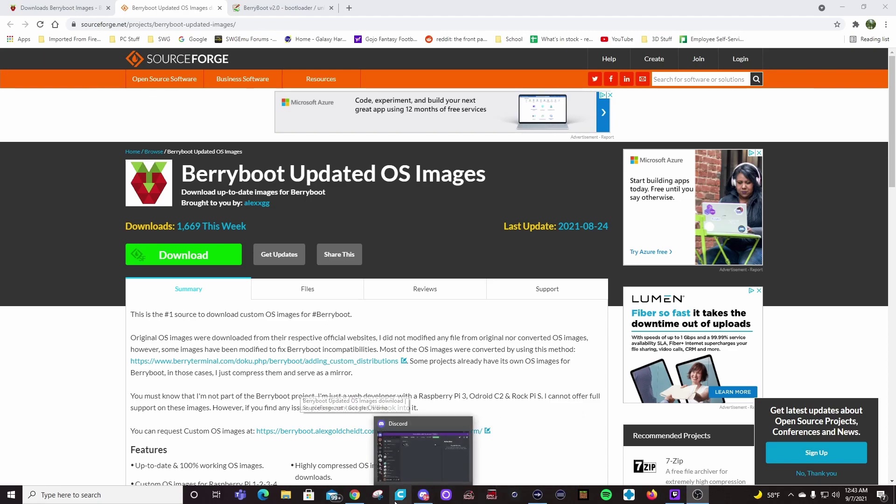
{"action": "left_click", "coordinate": [886, 24]}
Open the downloaded Twister OS .img.gz in 7-Zip File Manager and select the image.
{"action": "left_click", "coordinate": [833, 86]}
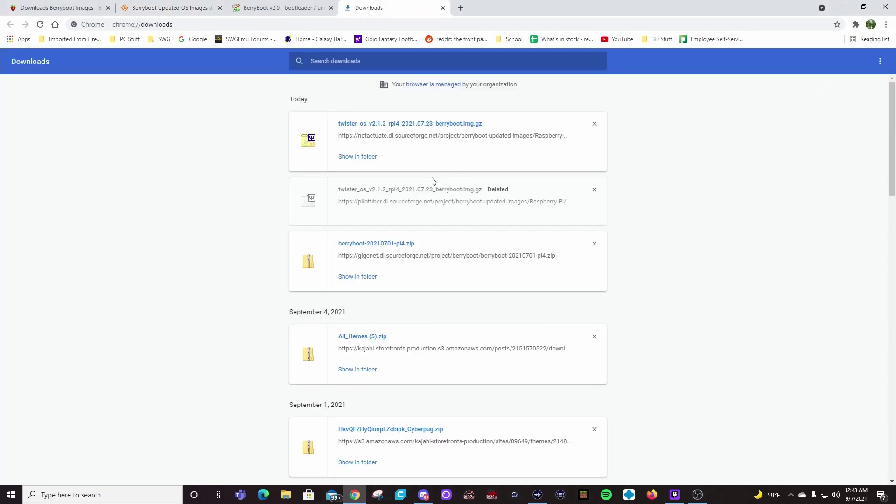
{"action": "left_click", "coordinate": [388, 124]}
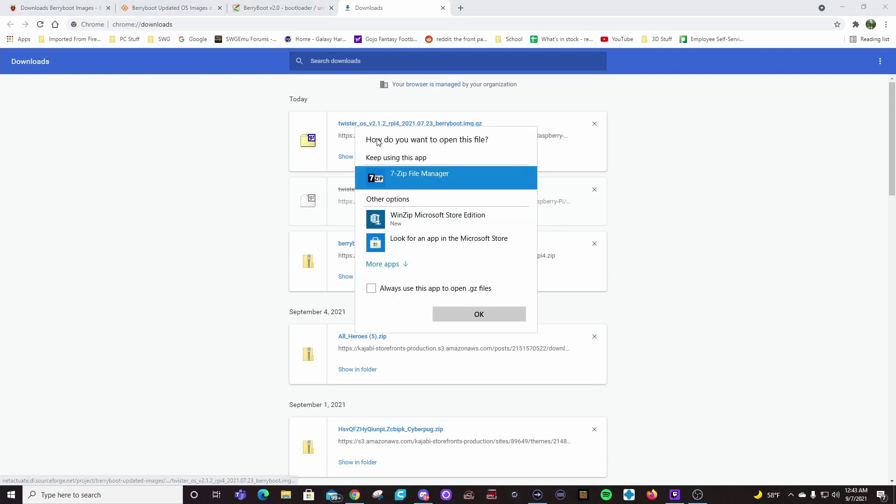
{"action": "left_click", "coordinate": [464, 314]}
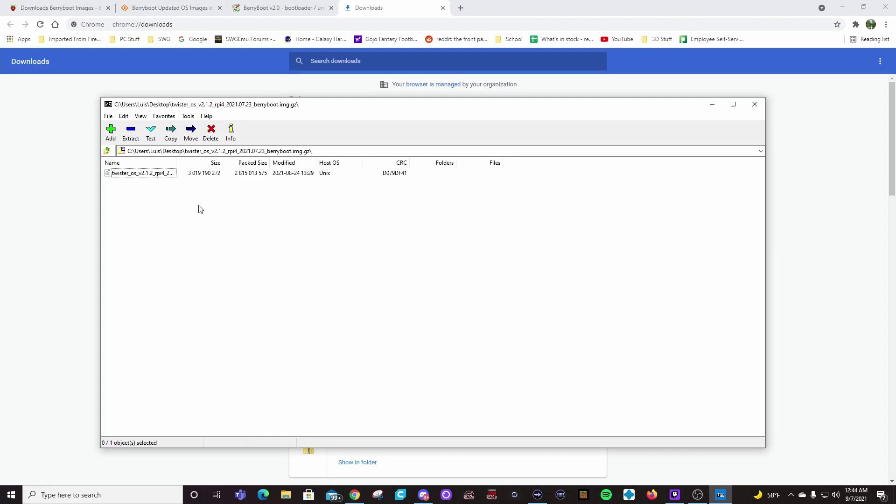
{"action": "left_click", "coordinate": [146, 174]}
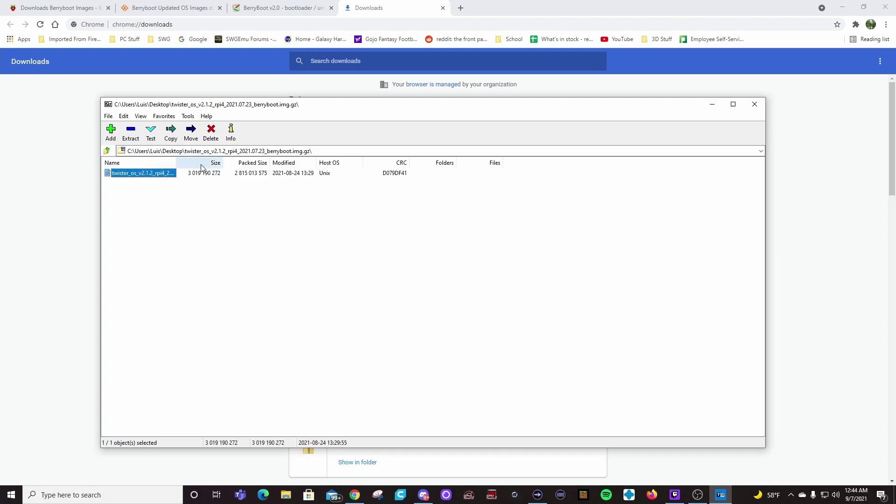
Extract the berryboot.img into H:\Twister OS\ on the ESD-USB drive.
{"action": "left_click", "coordinate": [131, 136]}
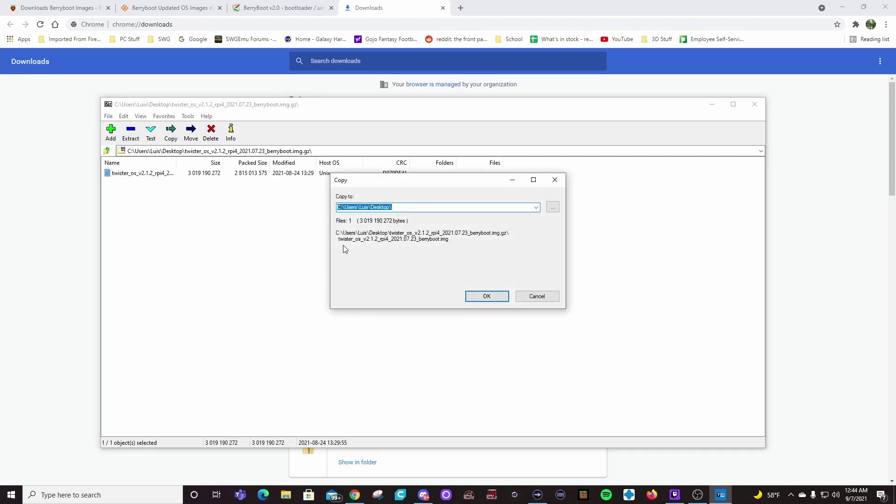
{"action": "left_click", "coordinate": [552, 207]}
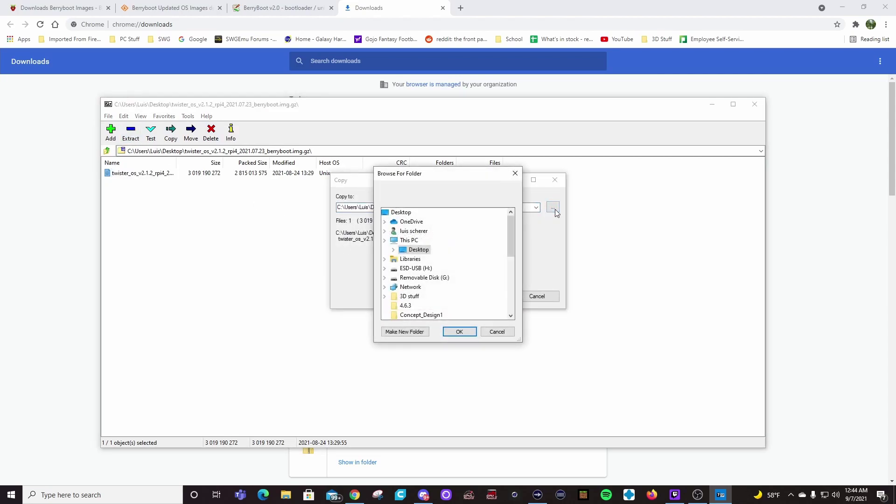
{"action": "scroll", "coordinate": [451, 261], "scroll_direction": "down", "scroll_amount": 12}
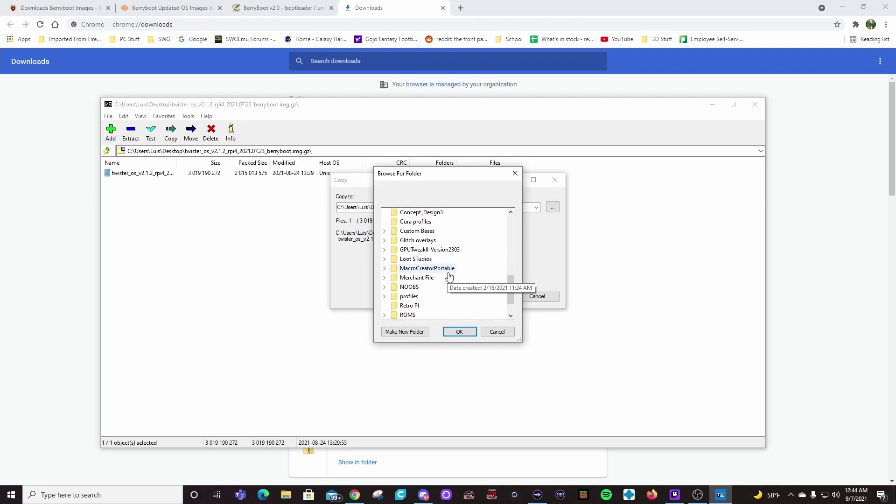
{"action": "scroll", "coordinate": [434, 285], "scroll_direction": "up", "scroll_amount": 5}
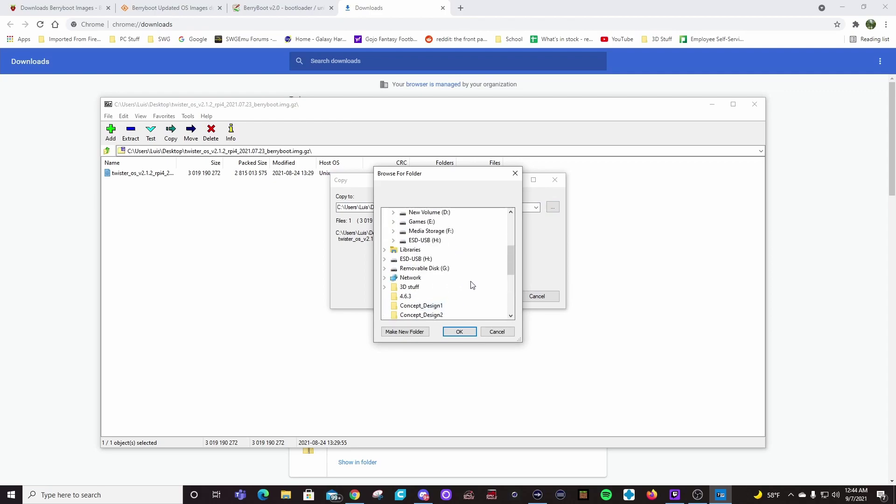
{"action": "double_click", "coordinate": [428, 241]}
{"action": "left_click", "coordinate": [441, 288]}
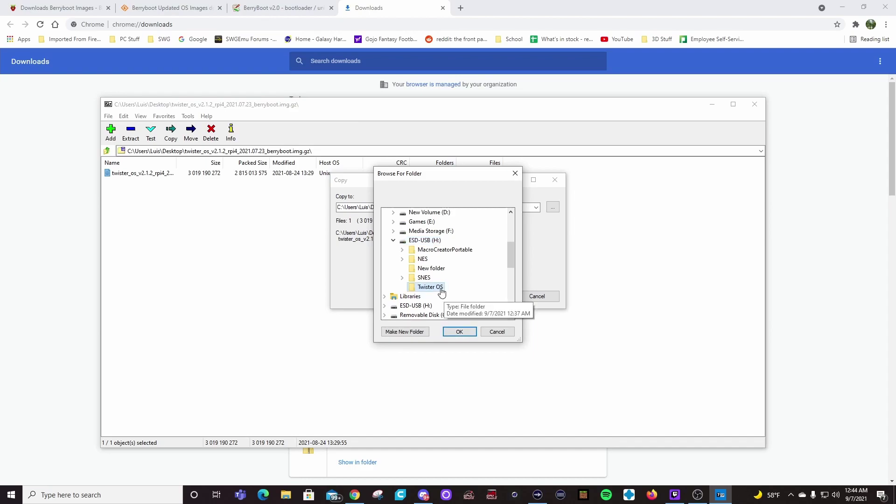
{"action": "left_click", "coordinate": [459, 331]}
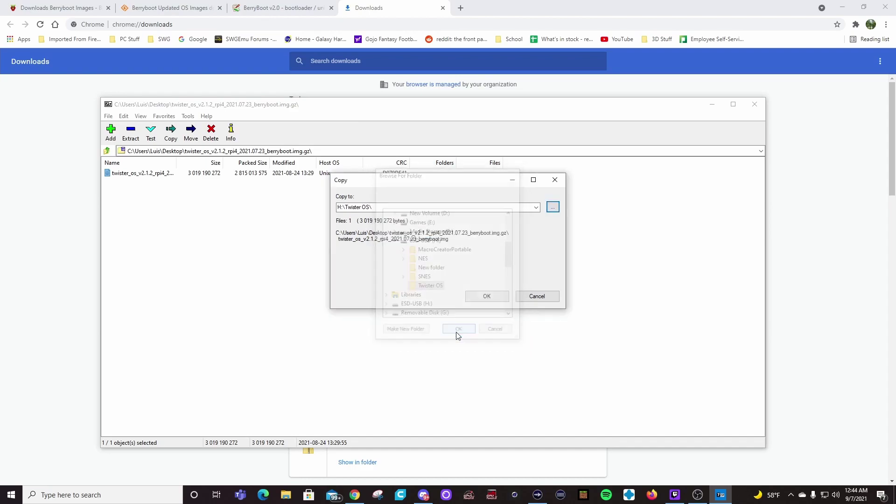
{"action": "left_click", "coordinate": [486, 296]}
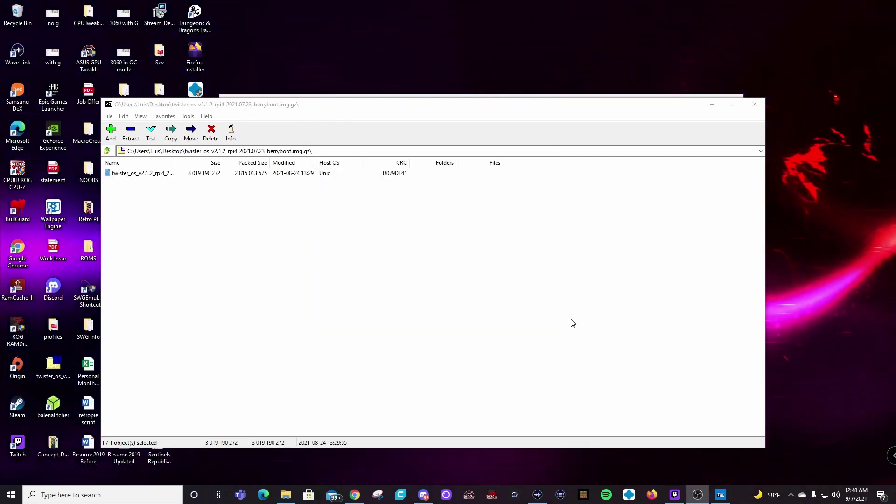
Close 7-Zip and open ESD-USB (H:) > Twister OS to confirm the extracted image.
{"action": "left_click", "coordinate": [755, 105]}
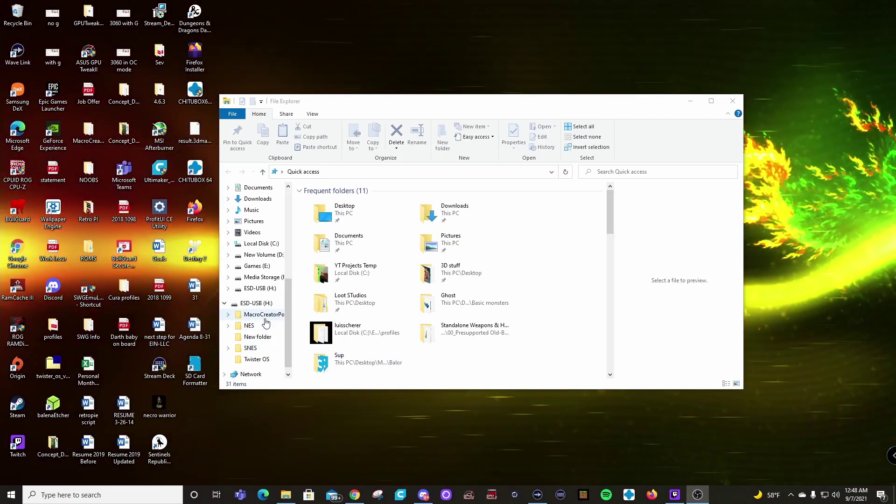
{"action": "left_click", "coordinate": [261, 277]}
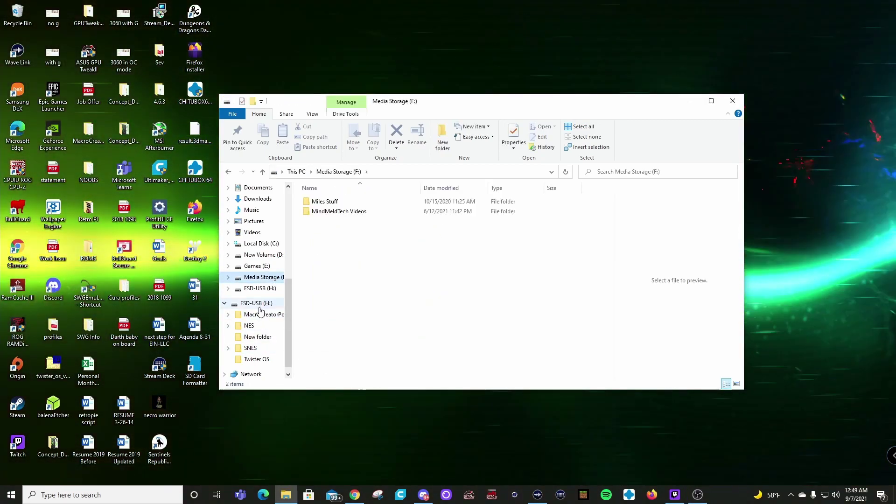
{"action": "left_click", "coordinate": [257, 304]}
{"action": "left_click", "coordinate": [330, 243]}
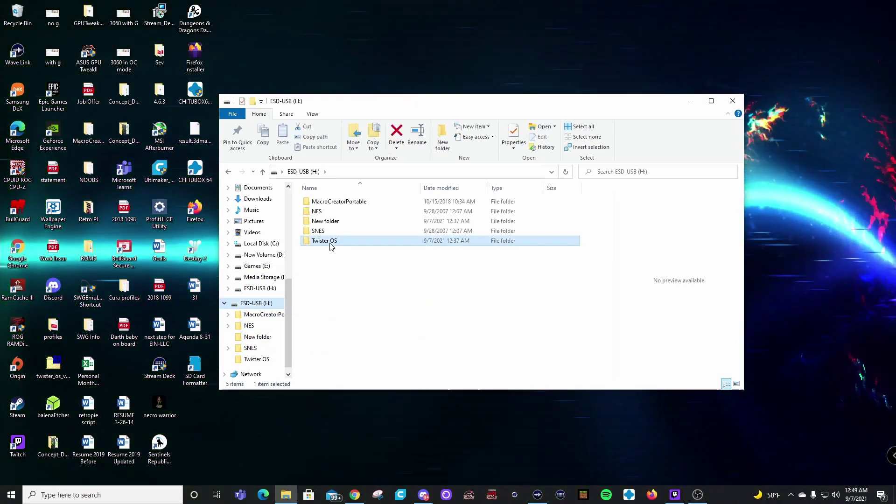
{"action": "double_click", "coordinate": [327, 241]}
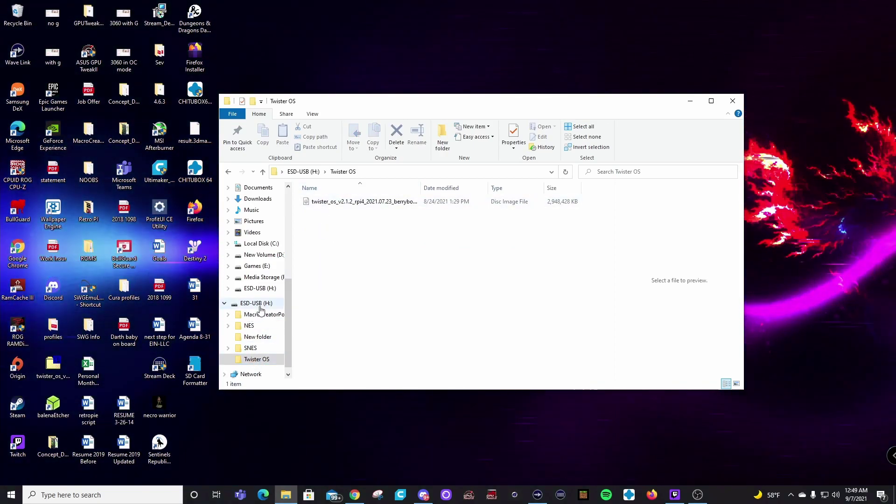
Safely eject the ESD-USB (H:) drive.
{"action": "left_click", "coordinate": [257, 304]}
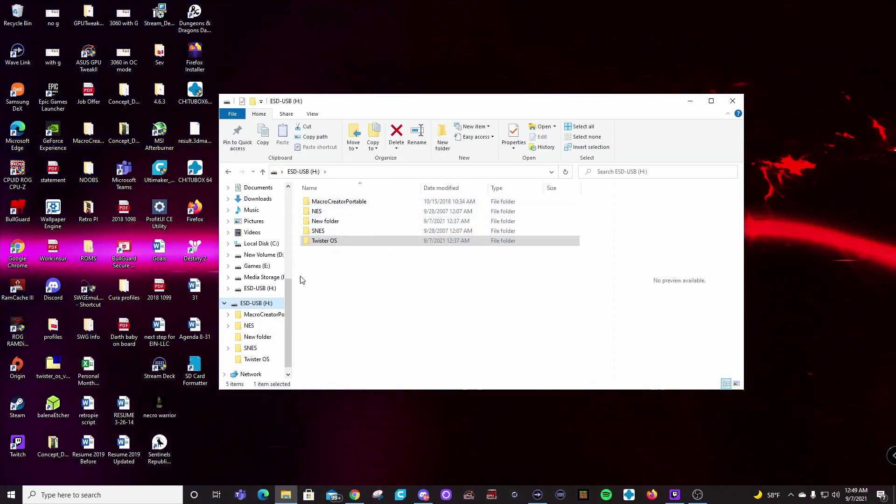
{"action": "left_click", "coordinate": [261, 278]}
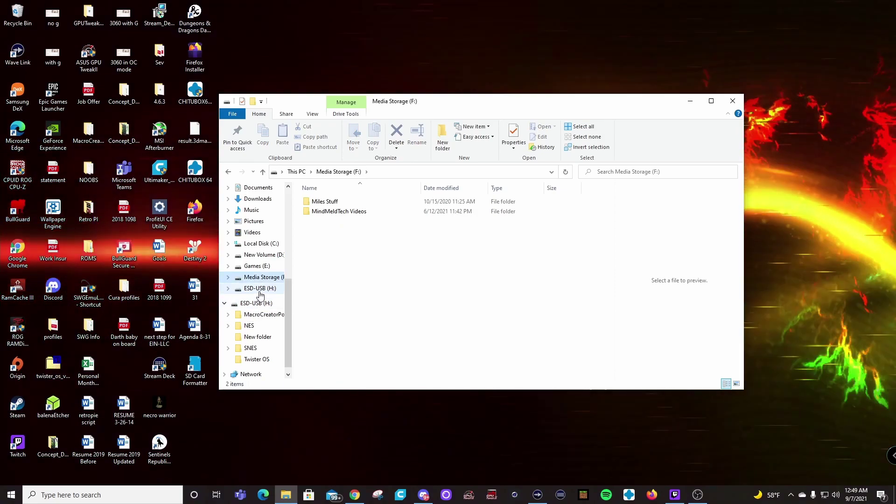
{"action": "right_click", "coordinate": [262, 304]}
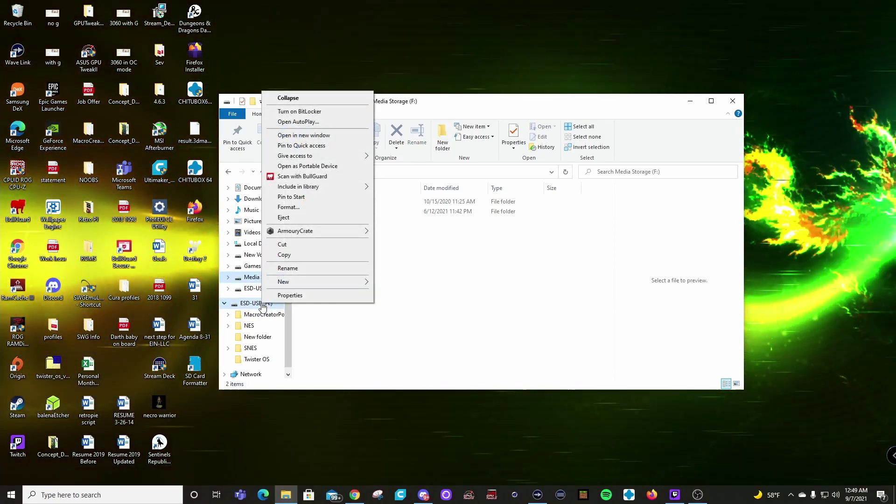
{"action": "left_click", "coordinate": [283, 218]}
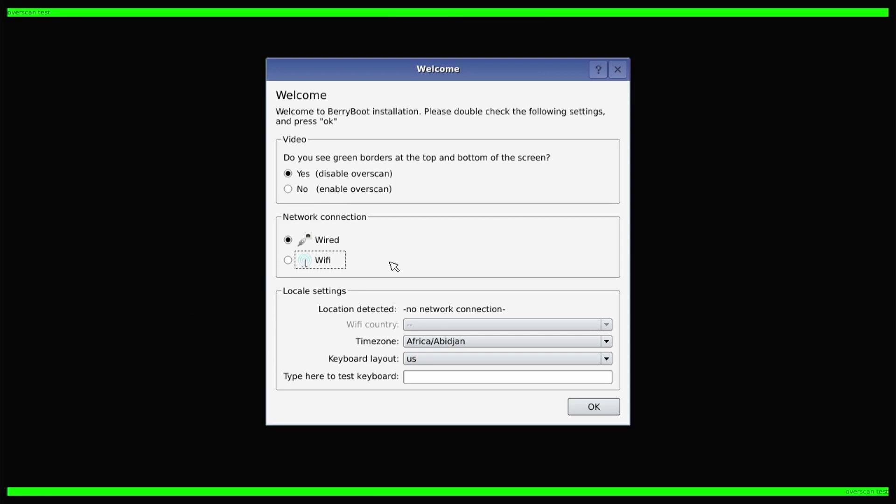
Switch BerryBoot's network setting from Wired to Wifi.
{"action": "left_click", "coordinate": [287, 260]}
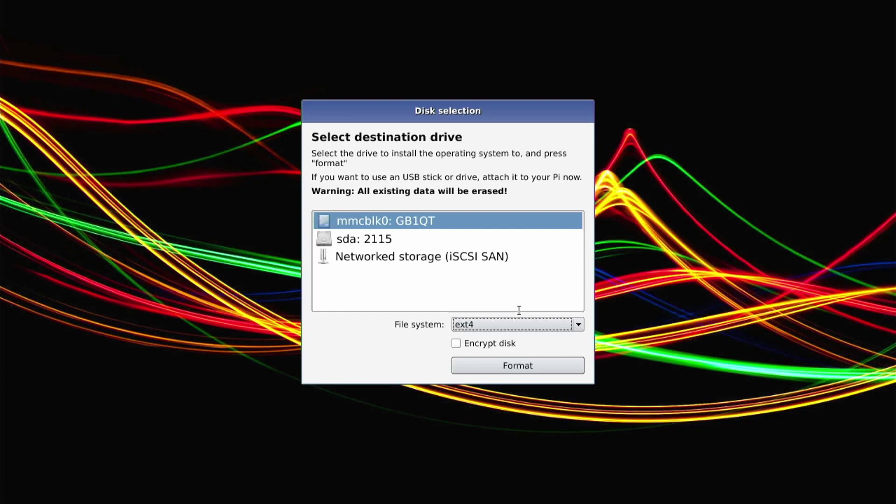
Select sda: 2115 as the destination drive and format it as ext4.
{"action": "left_click", "coordinate": [426, 244]}
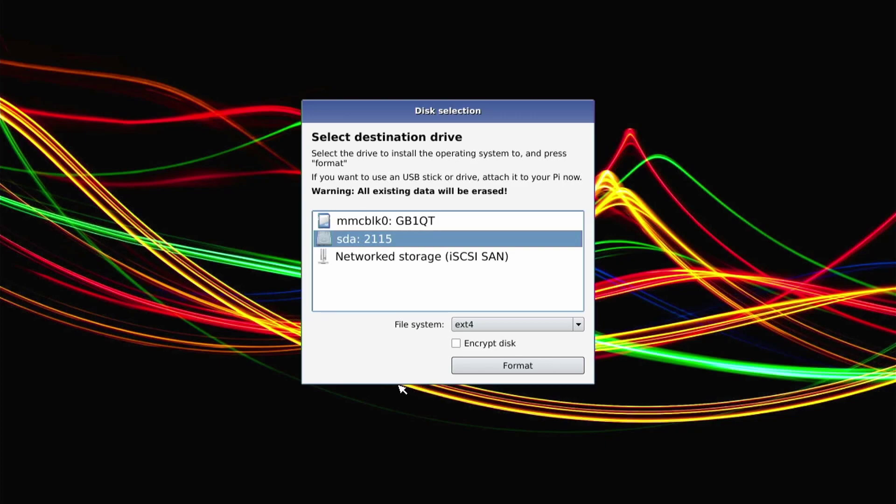
{"action": "left_click", "coordinate": [525, 368]}
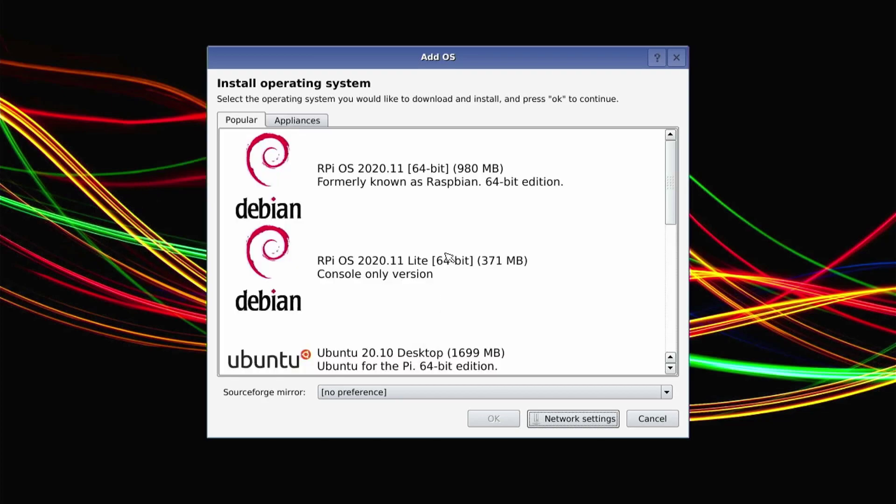
Browse the online OS list, highlight OpenSUSE KDE, then cancel without downloading any system.
{"action": "scroll", "coordinate": [446, 259], "scroll_direction": "down", "scroll_amount": 10}
{"action": "scroll", "coordinate": [437, 265], "scroll_direction": "up", "scroll_amount": 10}
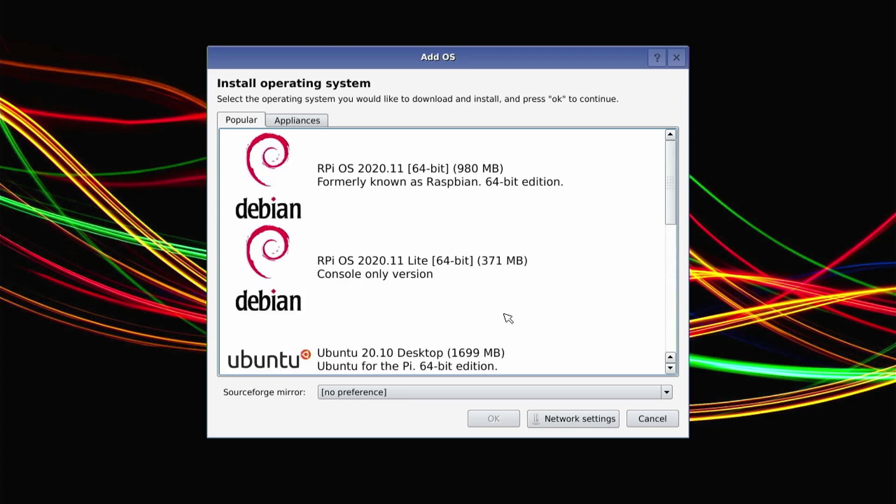
{"action": "scroll", "coordinate": [506, 317], "scroll_direction": "down", "scroll_amount": 3}
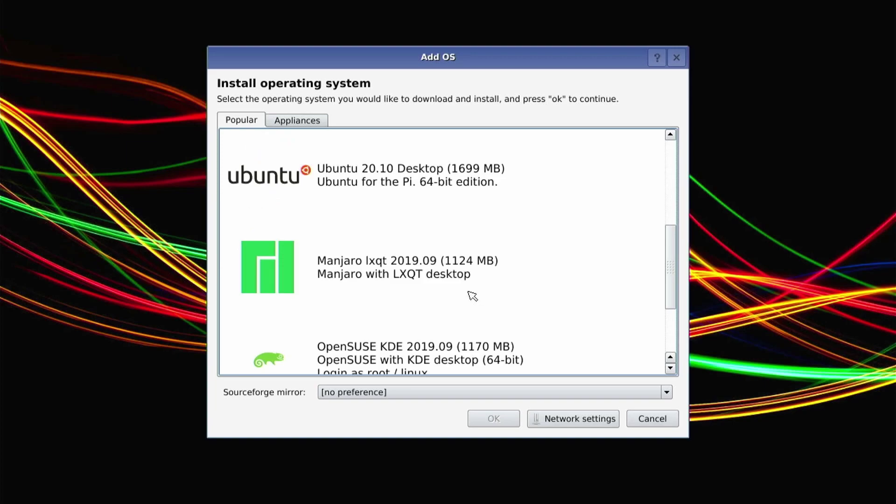
{"action": "scroll", "coordinate": [473, 296], "scroll_direction": "down", "scroll_amount": 2}
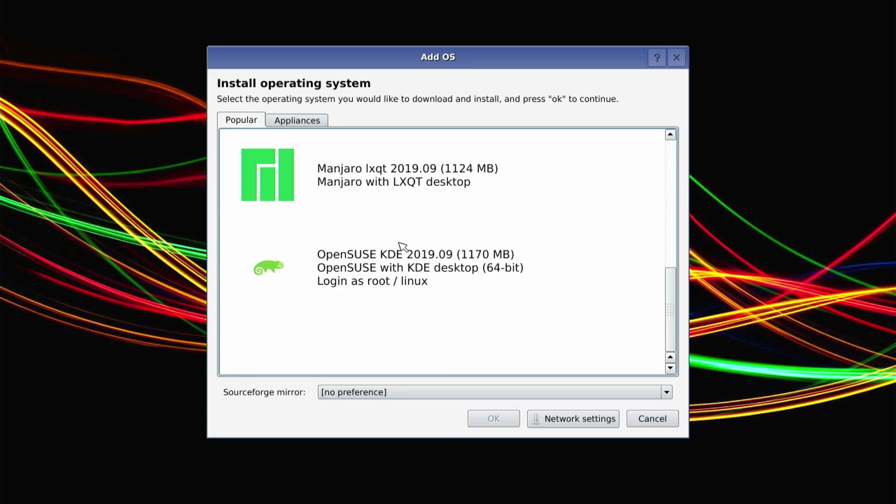
{"action": "left_click", "coordinate": [410, 260]}
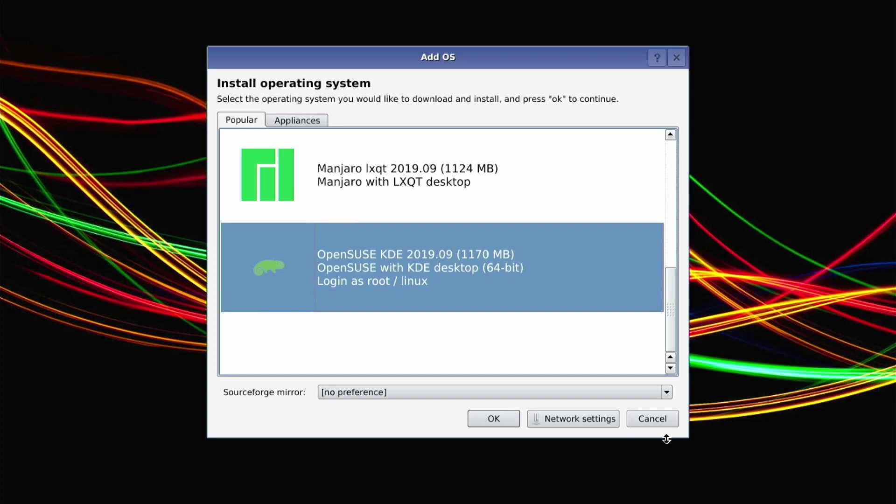
{"action": "left_click", "coordinate": [658, 421]}
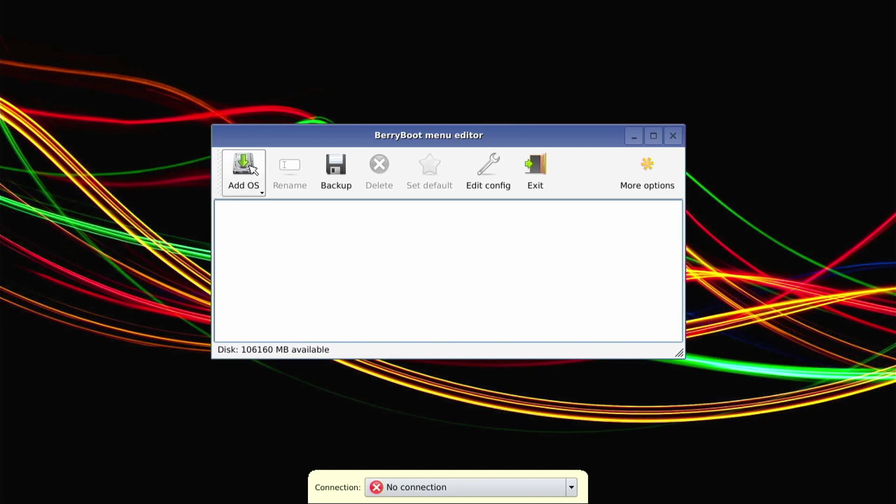
Copy the Twister OS berryboot .img from the USB stick's Twister OS folder into BerryBoot.
{"action": "left_click", "coordinate": [249, 173]}
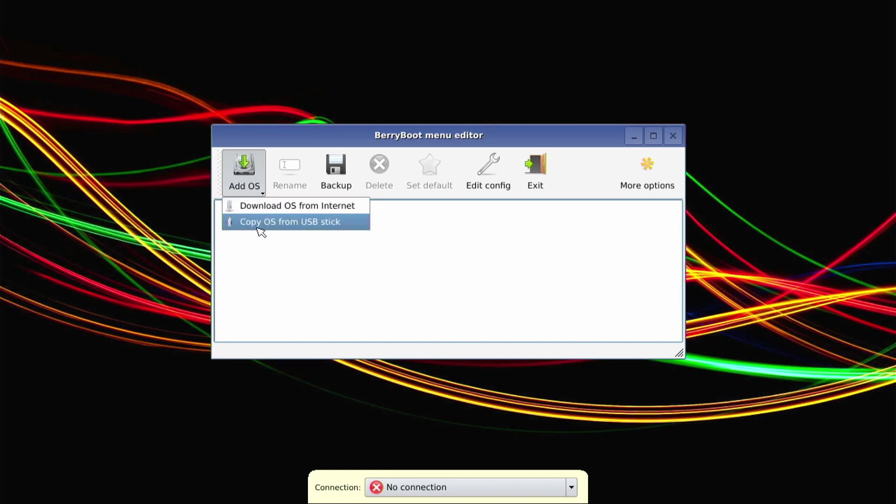
{"action": "left_click", "coordinate": [261, 222]}
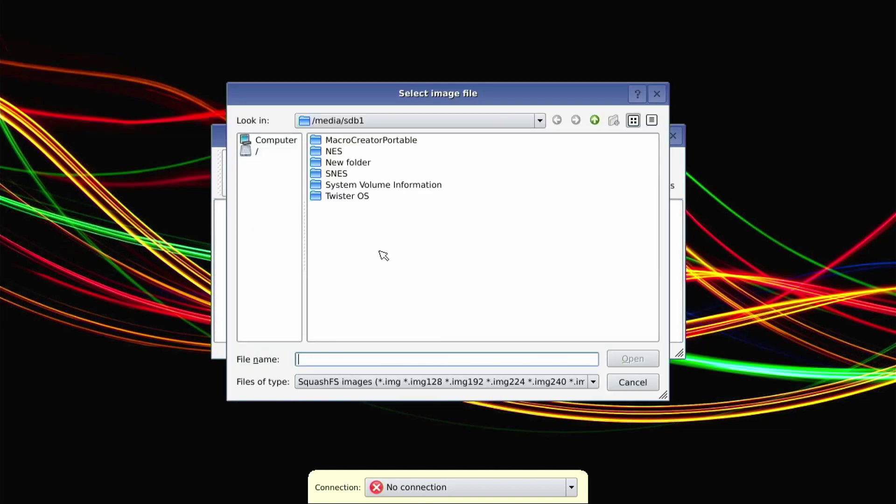
{"action": "left_click", "coordinate": [364, 201]}
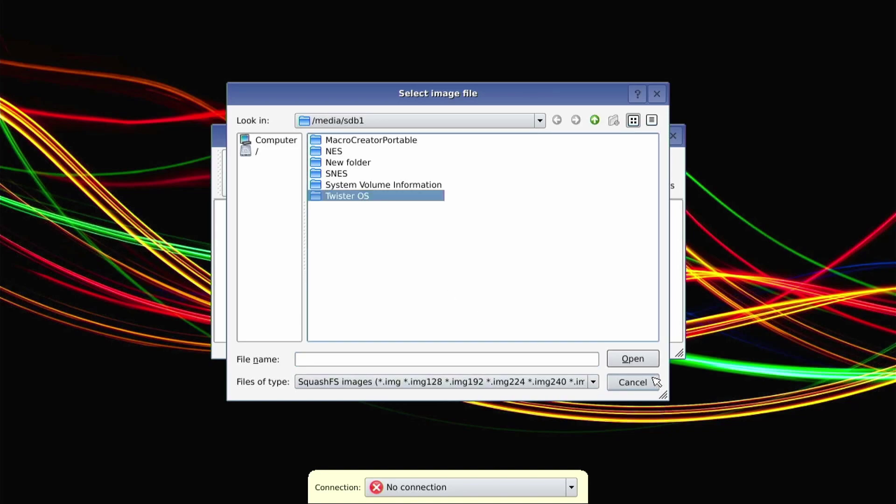
{"action": "left_click", "coordinate": [643, 365]}
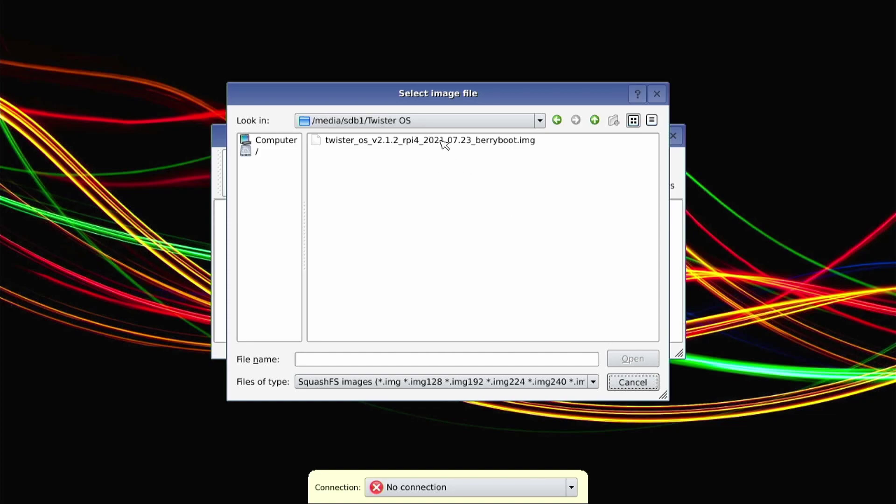
{"action": "left_click", "coordinate": [442, 143]}
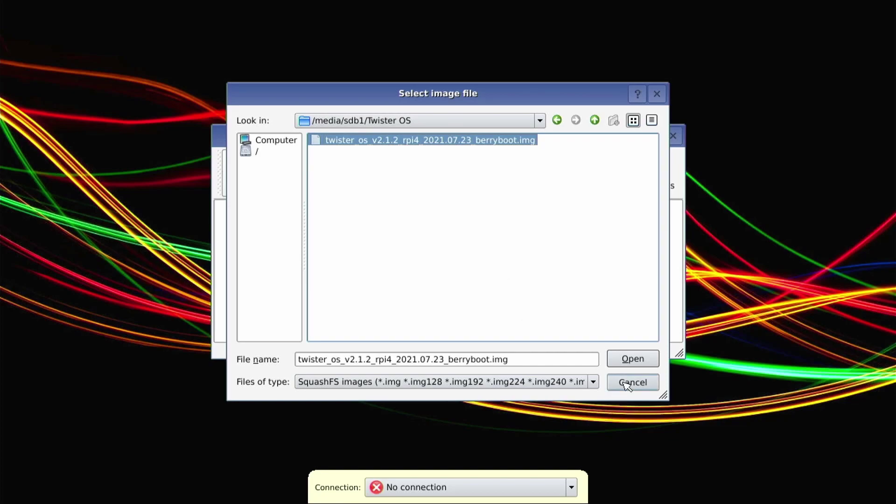
{"action": "left_click", "coordinate": [633, 359]}
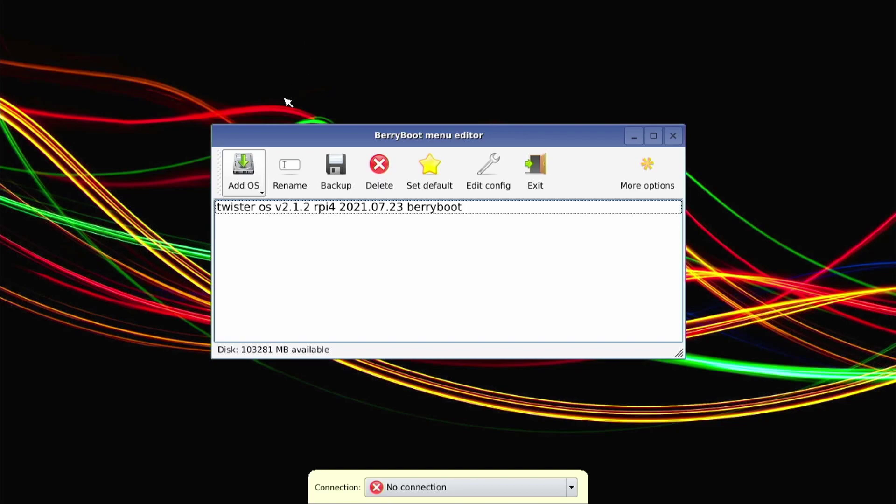
Set twister os v2.1.2 rpi4 2021.07.23 berryboot as the default system and exit the editor.
{"action": "left_click", "coordinate": [350, 212]}
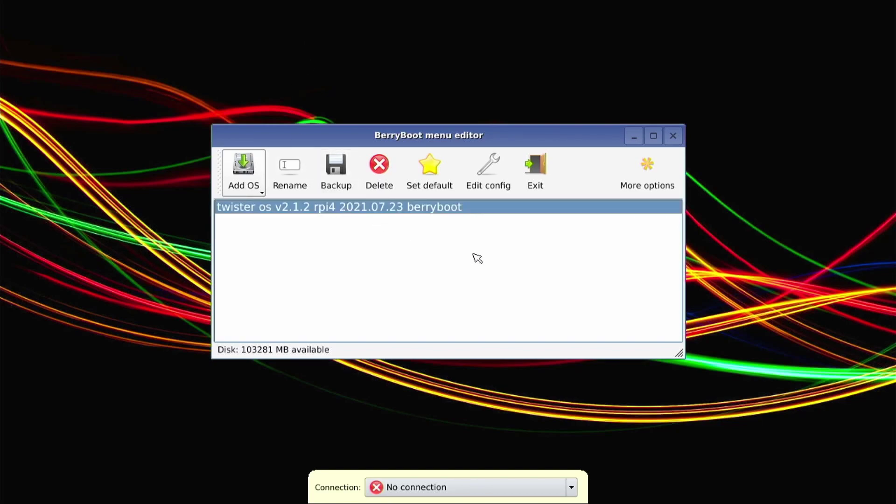
{"action": "left_click", "coordinate": [446, 166]}
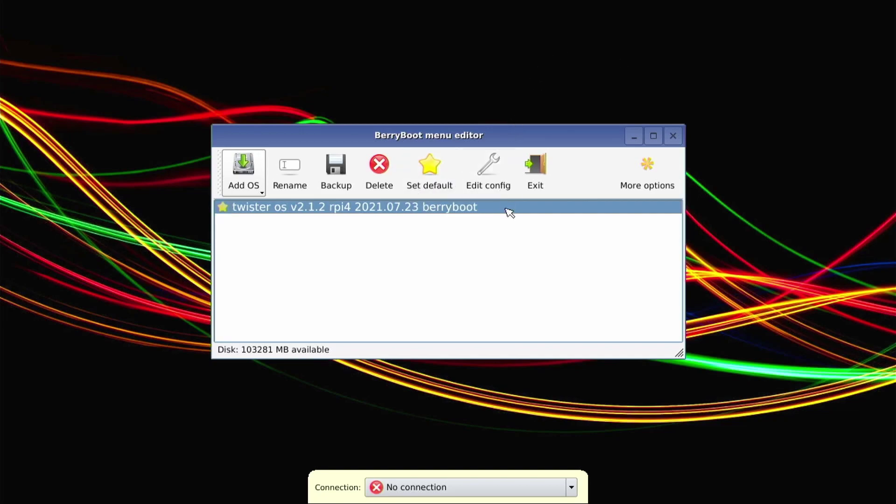
{"action": "left_click", "coordinate": [535, 180]}
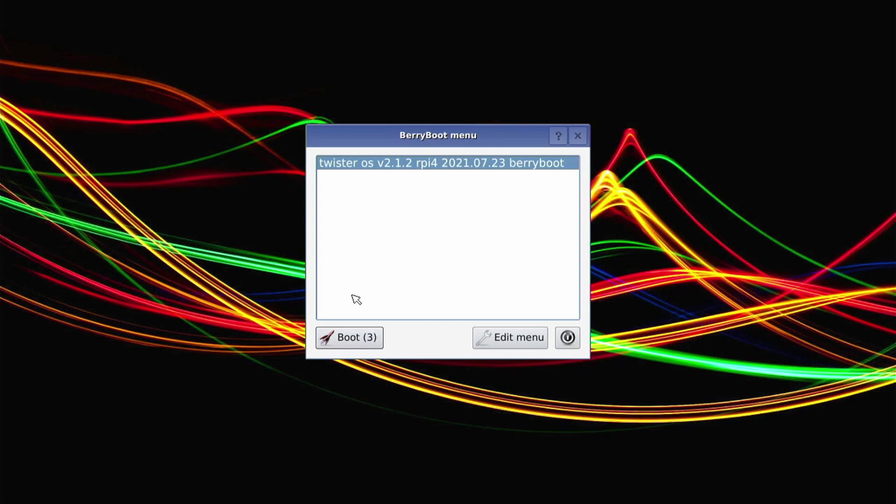
Boot the twister os v2.1.2 entry from the BerryBoot menu.
{"action": "left_click", "coordinate": [349, 337]}
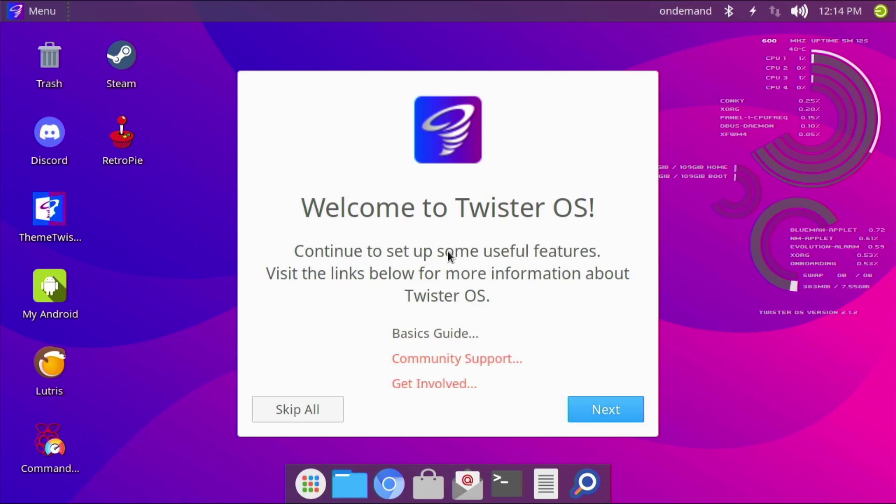
Page past the Raspberry Pi Configuration and Update Your System screens, then choose Get Started.
{"action": "left_click", "coordinate": [590, 410]}
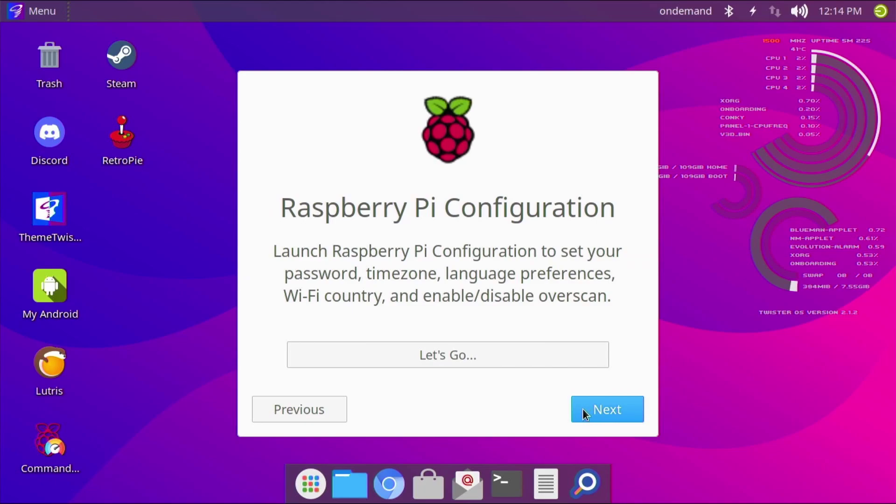
{"action": "left_click", "coordinate": [584, 408]}
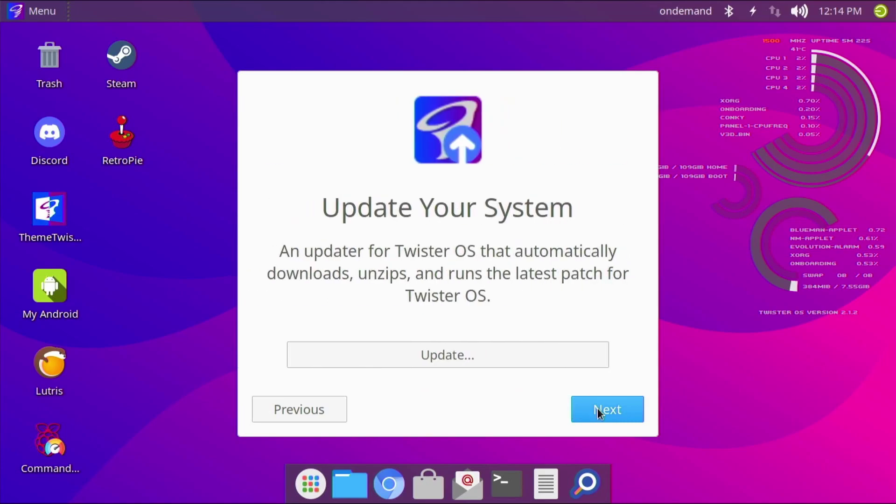
{"action": "left_click", "coordinate": [598, 412]}
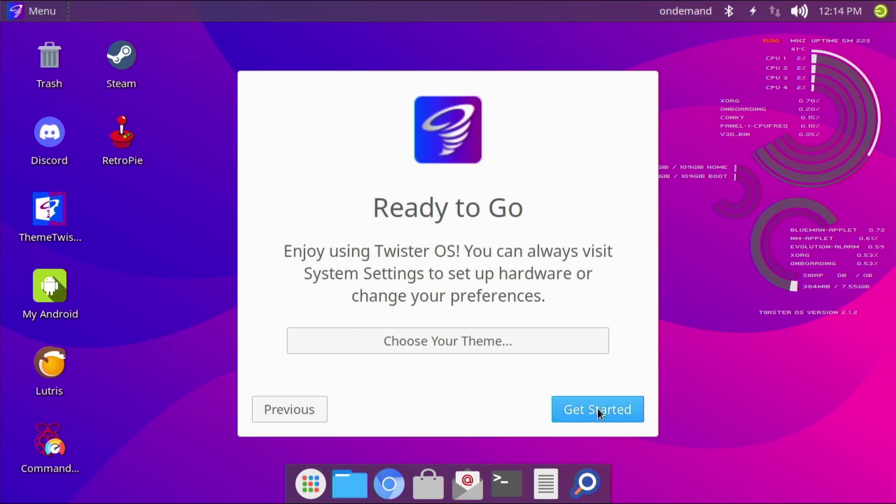
{"action": "left_click", "coordinate": [600, 414]}
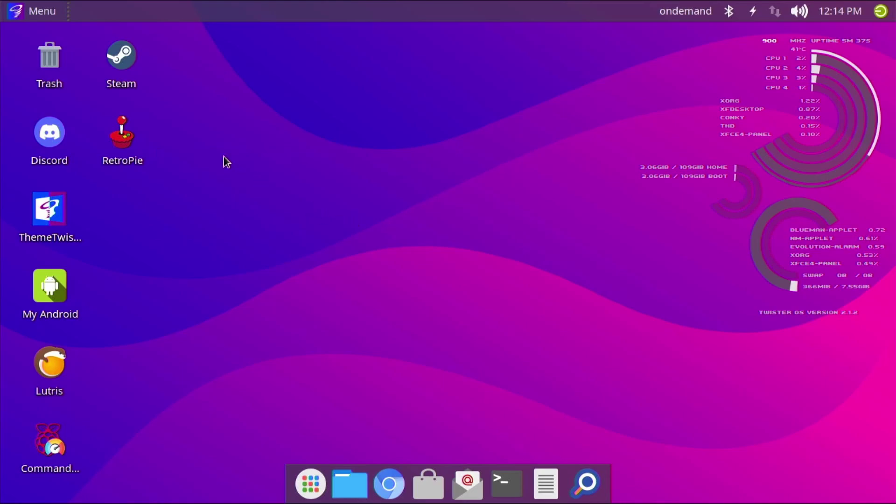
{"action": "mouse_move", "coordinate": [130, 144]}
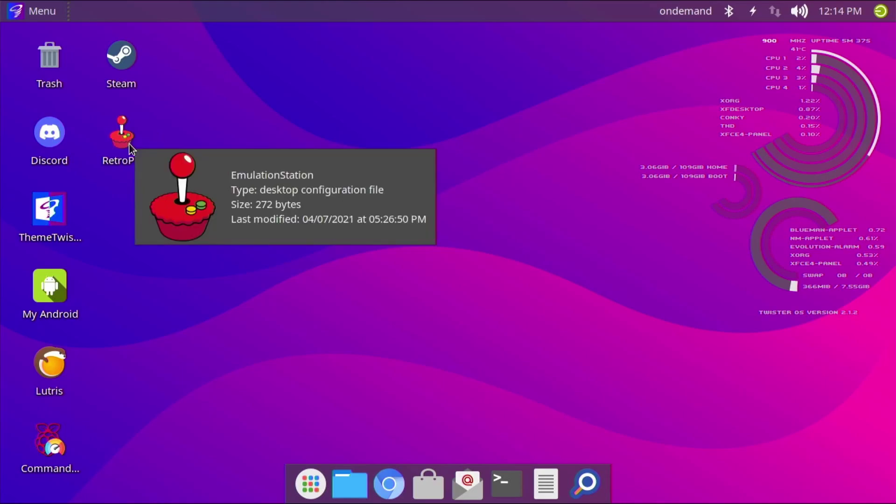